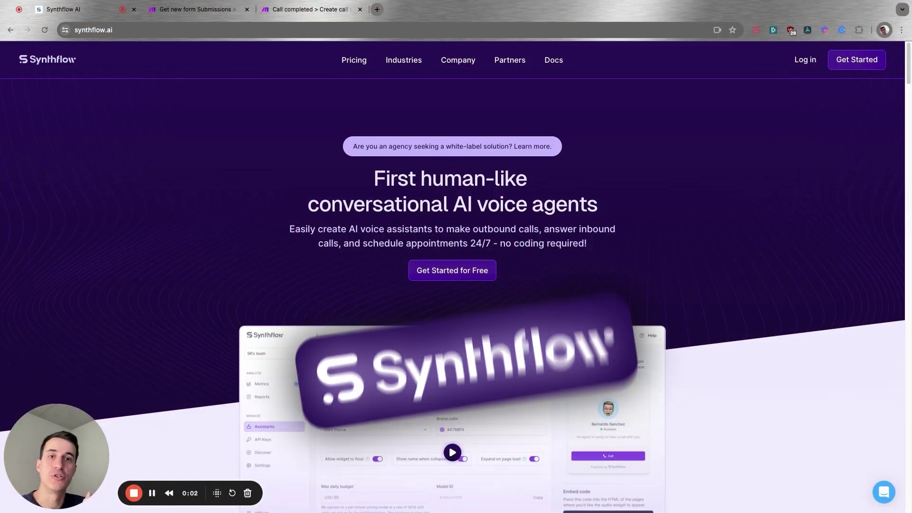
{"action": "scroll", "coordinate": [418, 205], "scroll_direction": "down", "scroll_amount": 1}
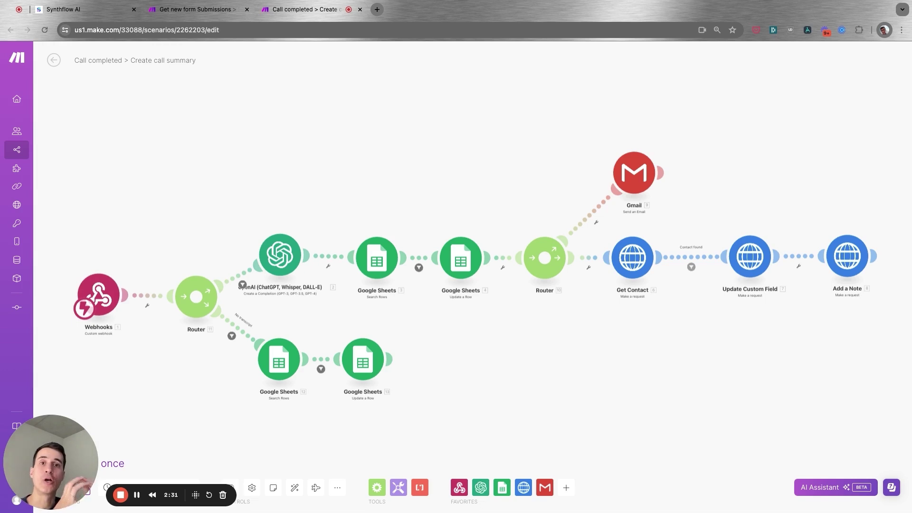
{"action": "left_click", "coordinate": [280, 255]}
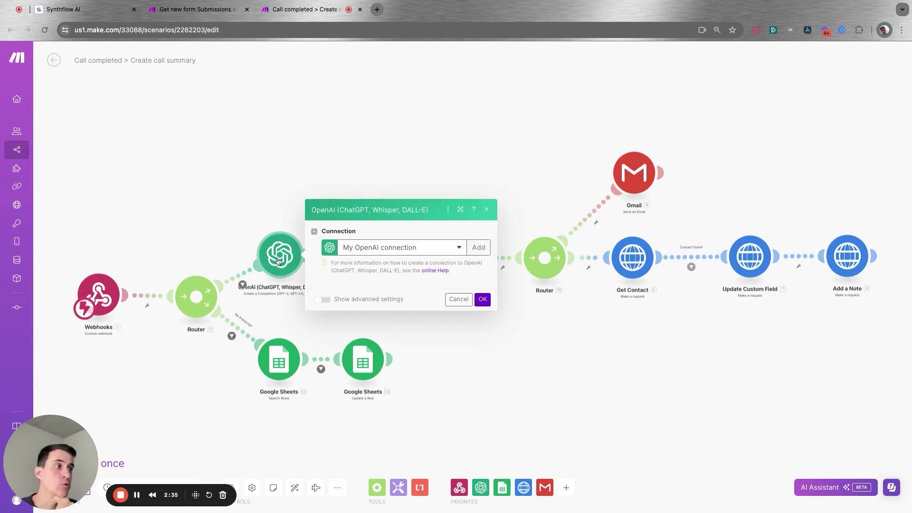
{"action": "scroll", "coordinate": [370, 320], "scroll_direction": "down", "scroll_amount": 1}
{"action": "scroll", "coordinate": [370, 320], "scroll_direction": "up", "scroll_amount": 1}
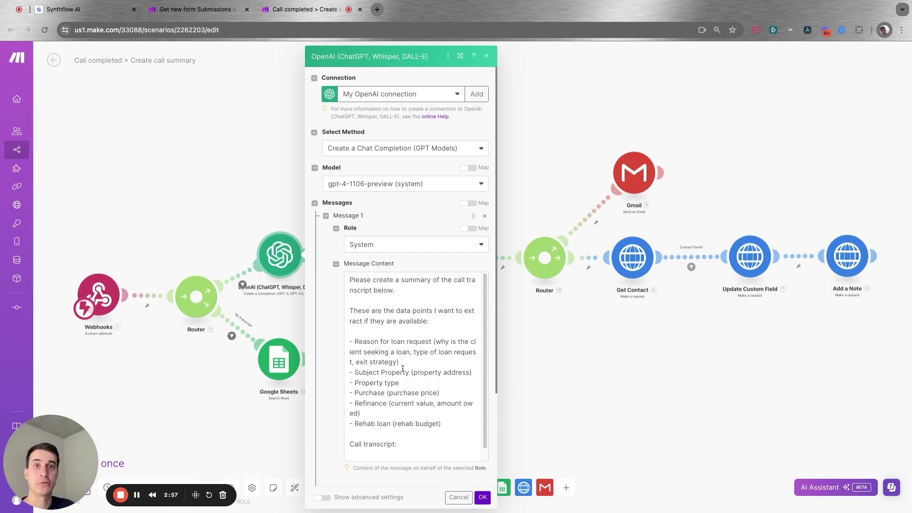
{"action": "left_click", "coordinate": [257, 206]}
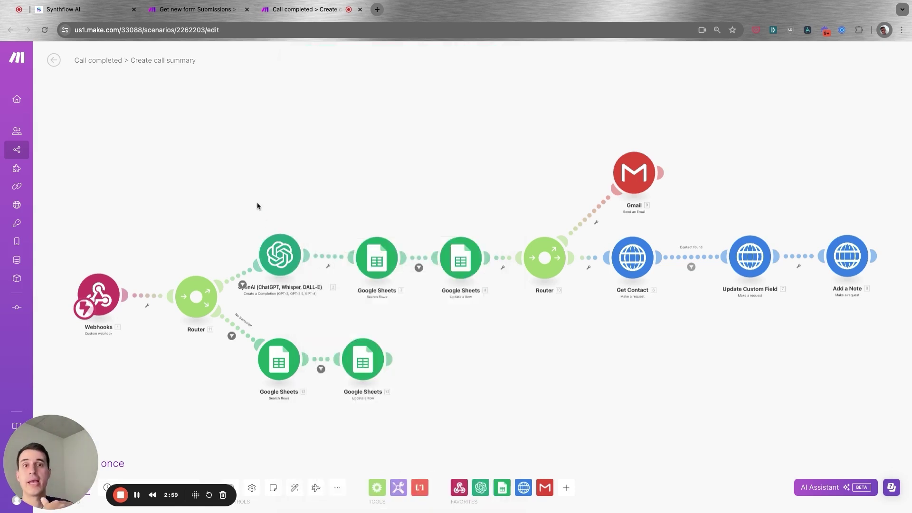